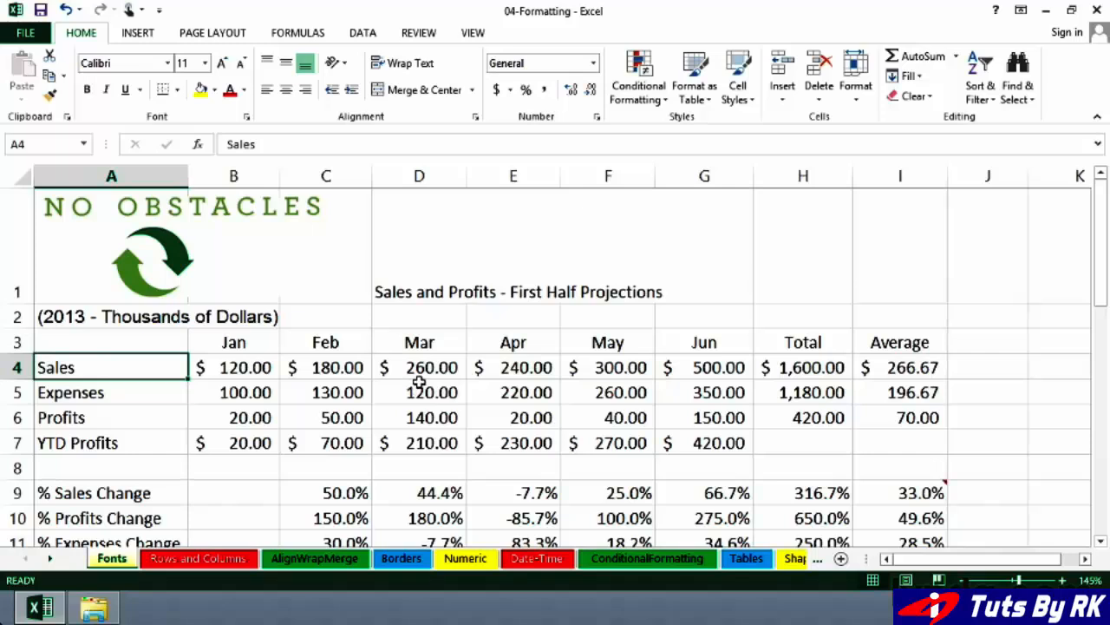
# Step: Preview different fonts on the title cell D1 by browsing the font list without applying one
pyautogui.click(417, 294)
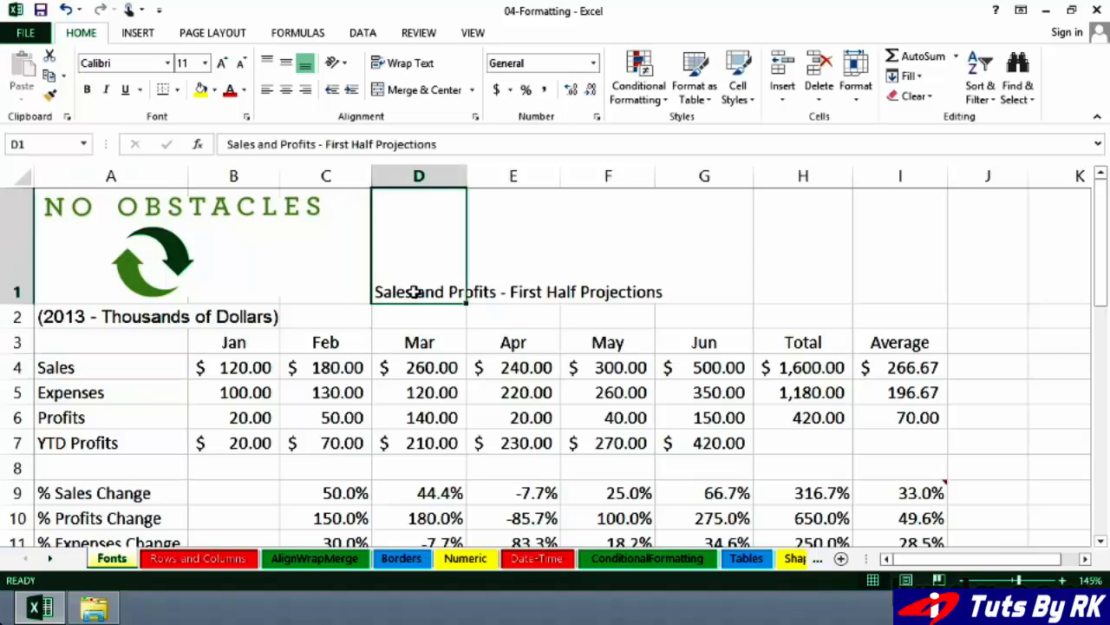
pyautogui.click(167, 63)
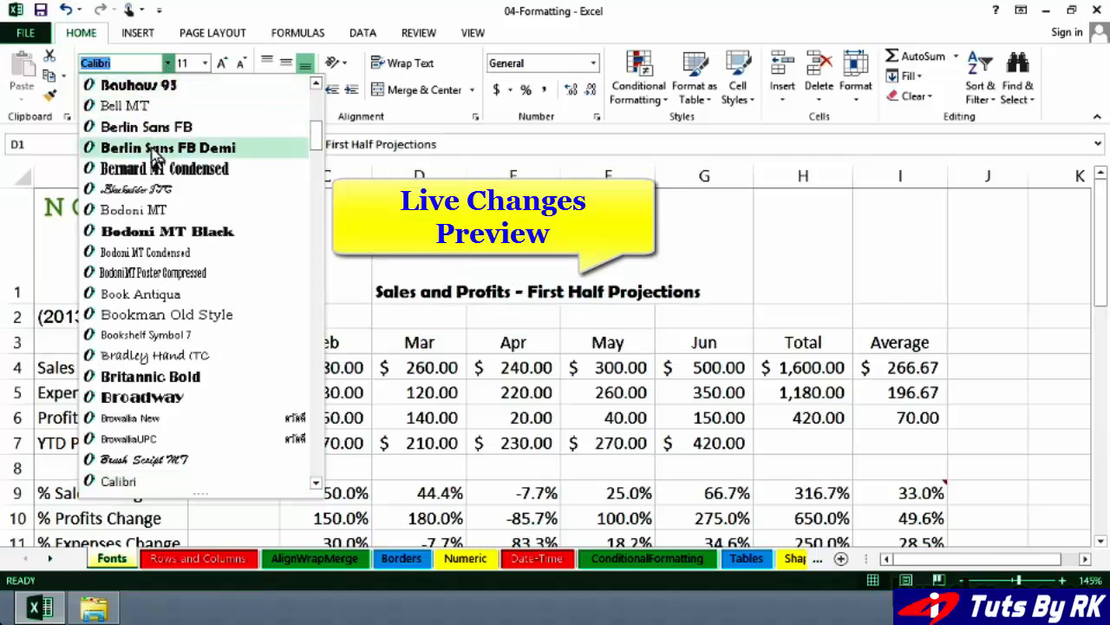
pyautogui.click(316, 161)
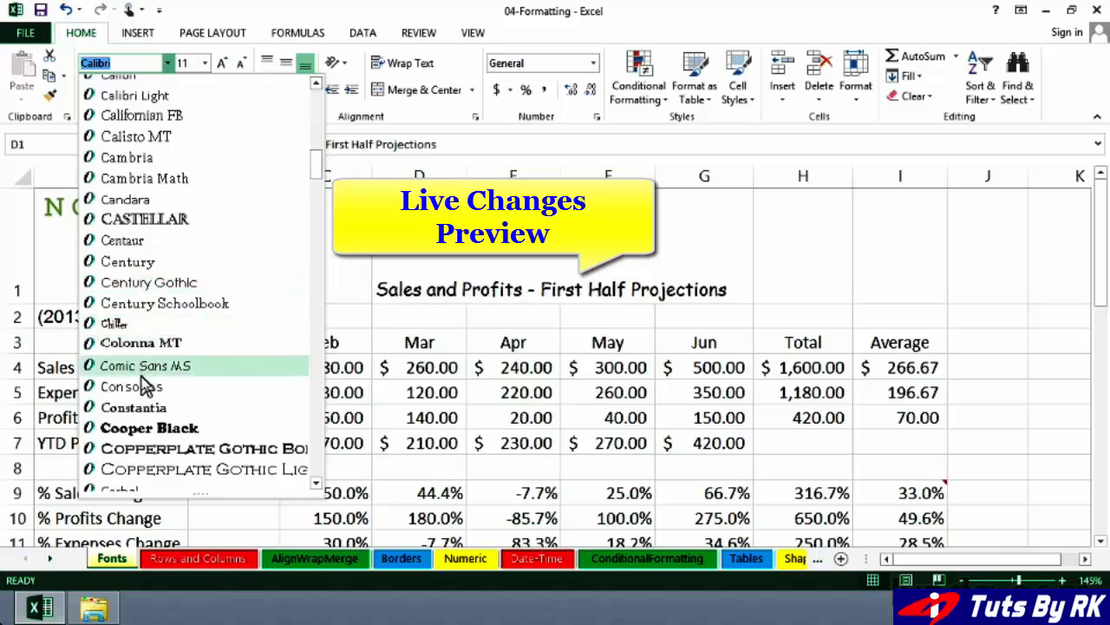
pyautogui.scroll(-7, 152, 417)
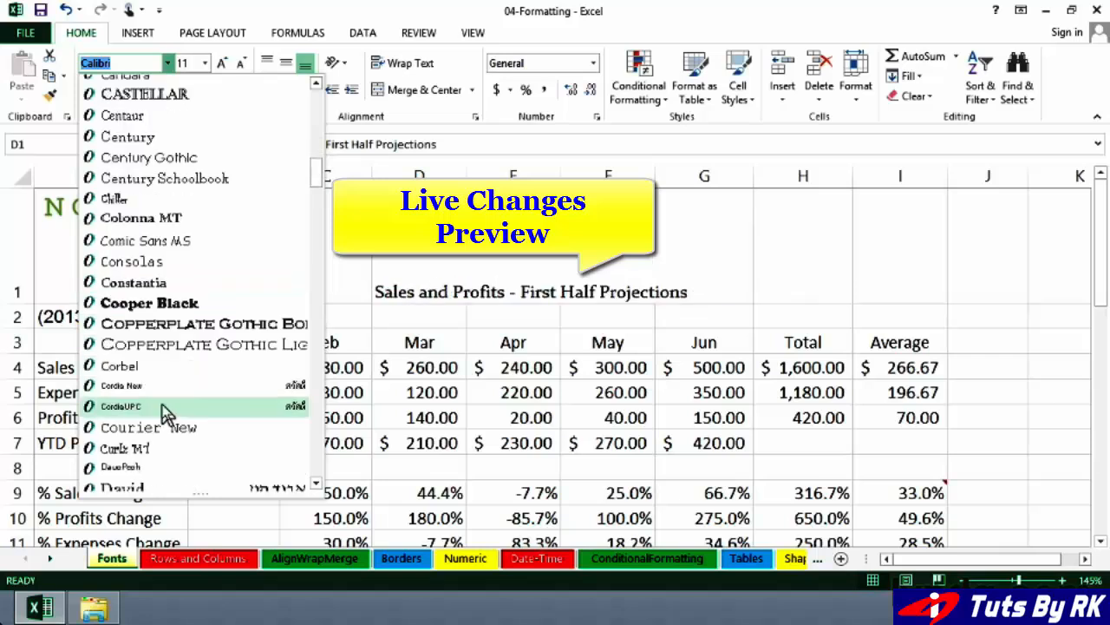
pyautogui.scroll(-1, 160, 354)
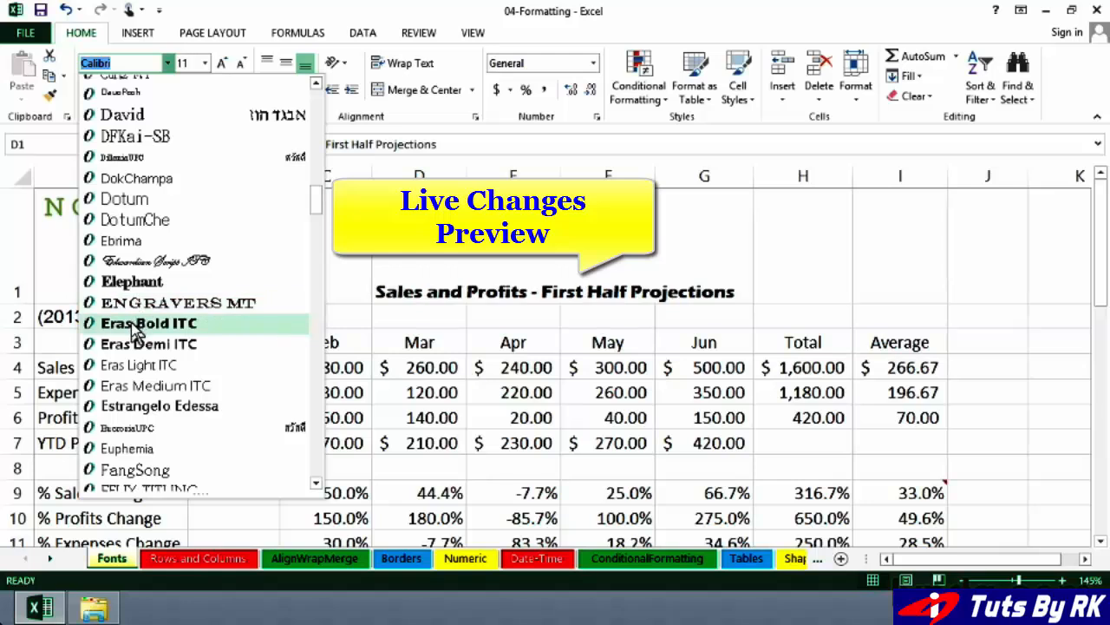
pyautogui.scroll(-8, 134, 329)
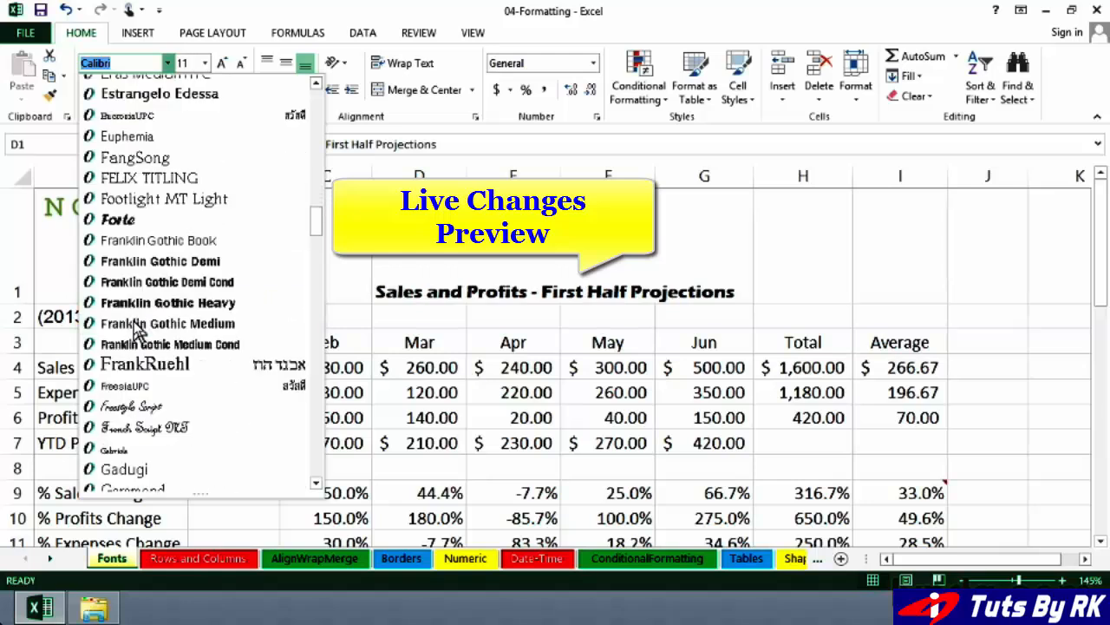
pyautogui.scroll(-7, 134, 330)
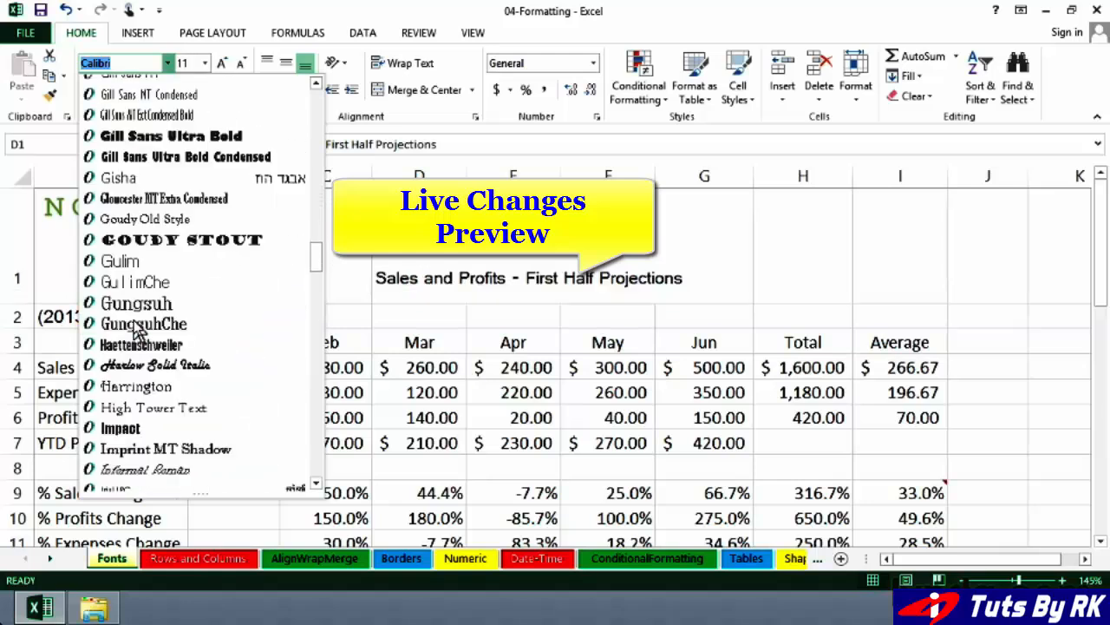
pyautogui.scroll(-2, 134, 329)
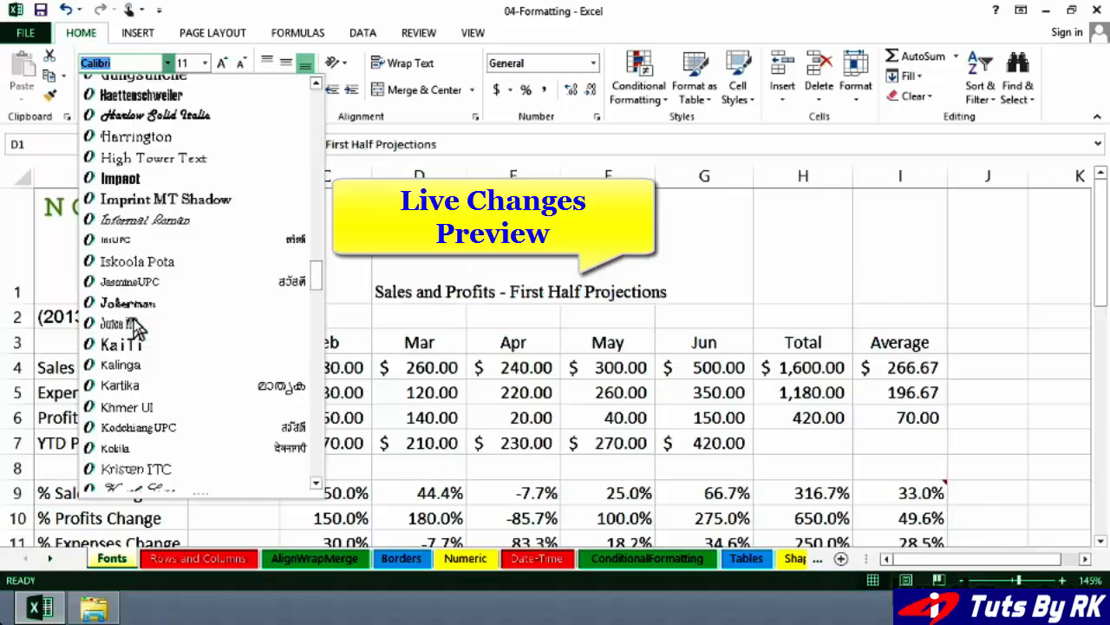
pyautogui.scroll(-1, 137, 328)
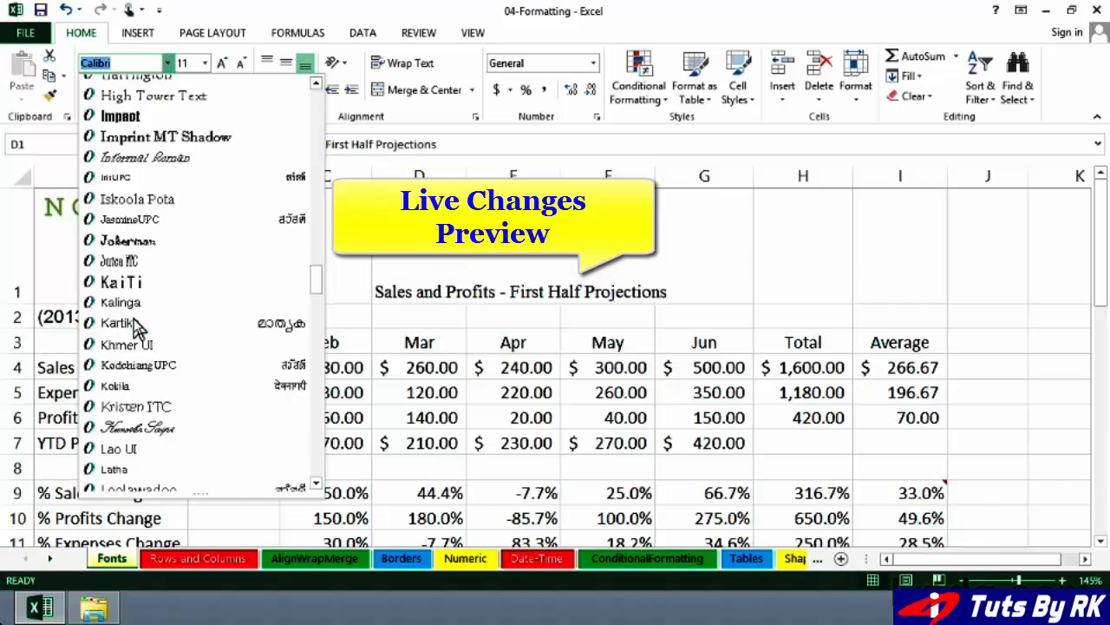
pyautogui.scroll(-1, 135, 328)
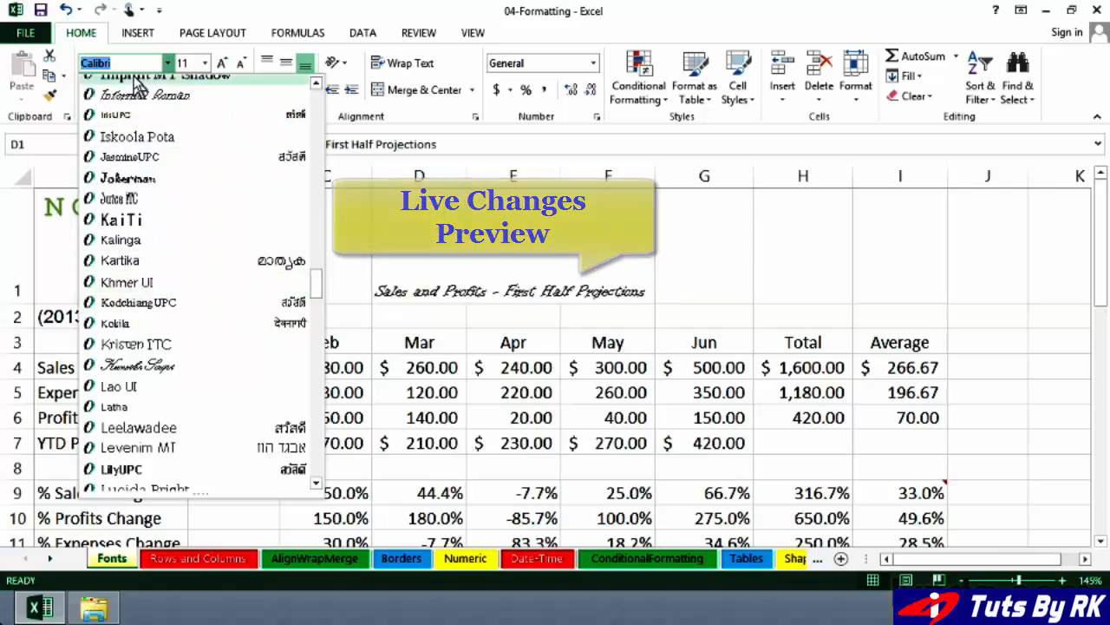
pyautogui.click(413, 276)
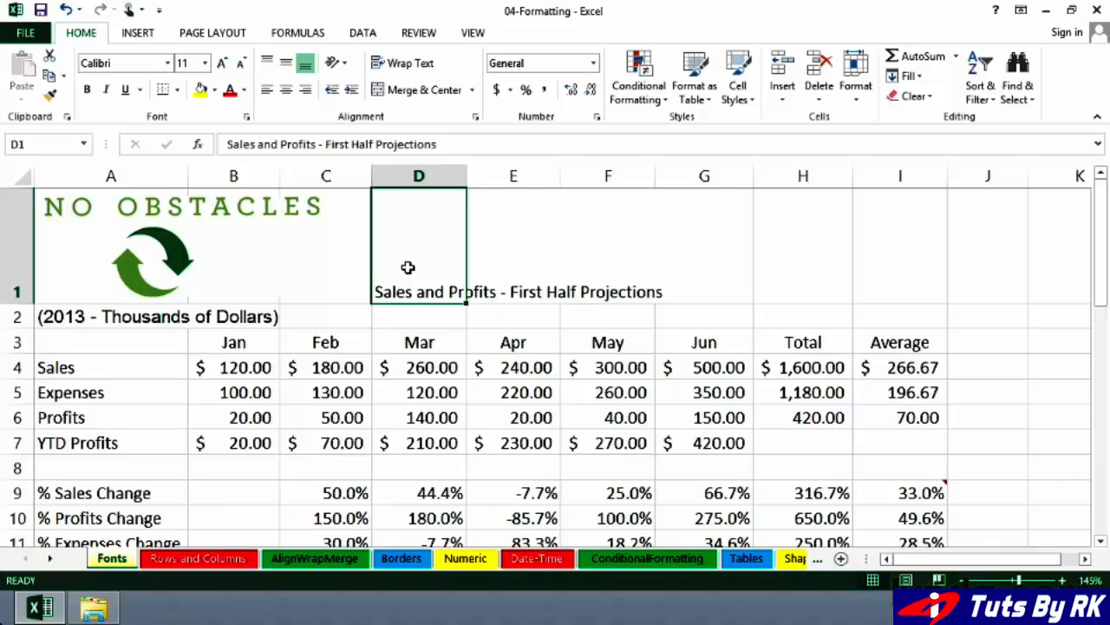
# Step: Set the title in D1 to 18 point and make it bold
pyautogui.click(205, 65)
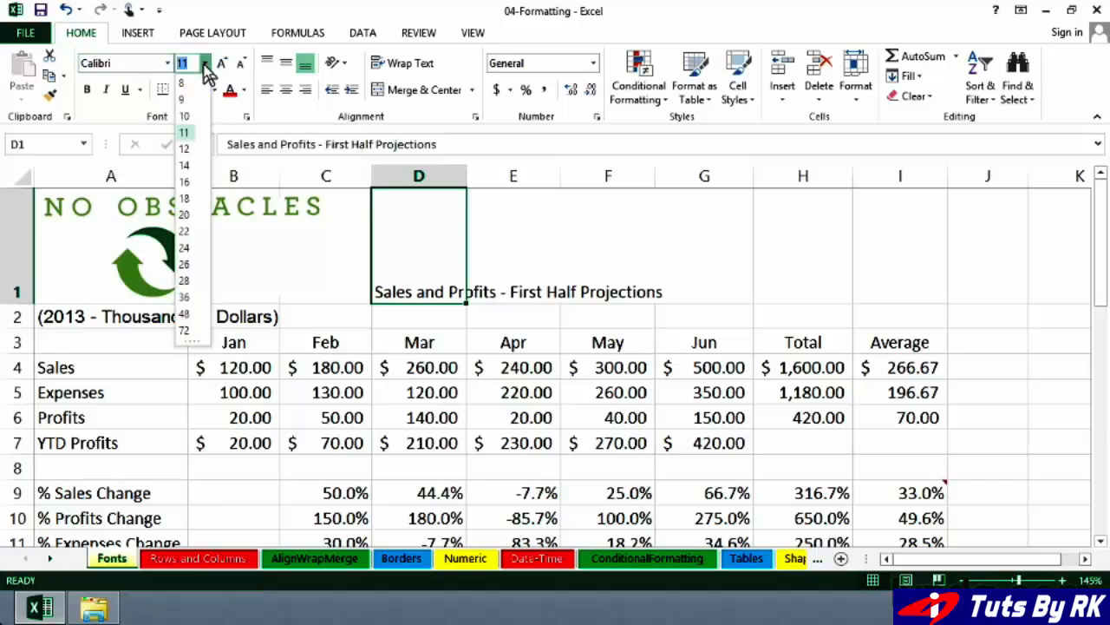
pyautogui.click(185, 199)
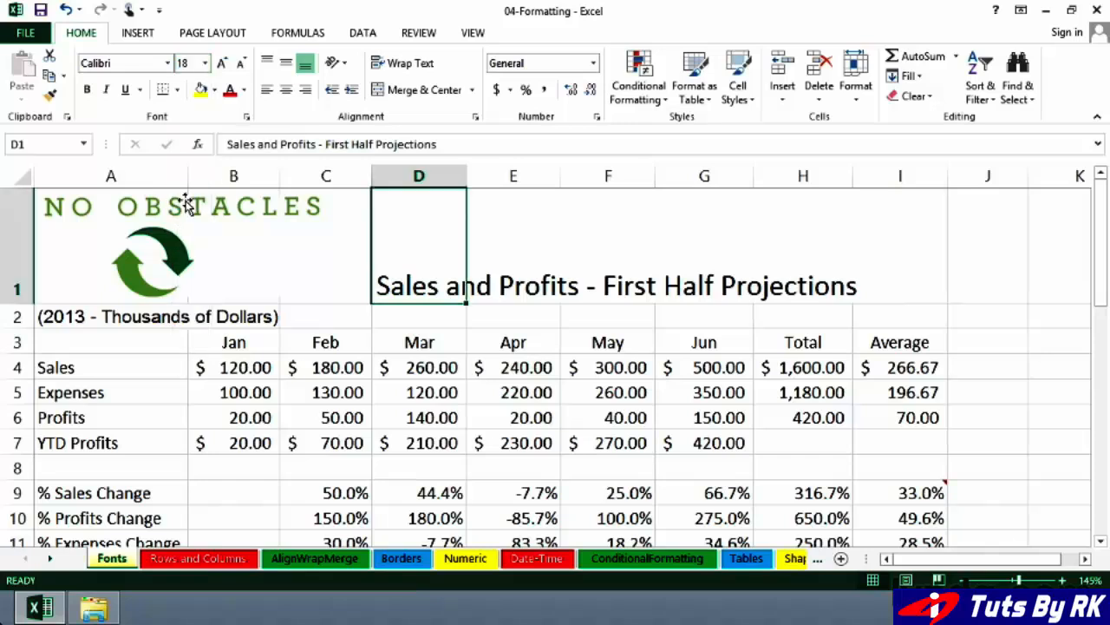
pyautogui.click(90, 90)
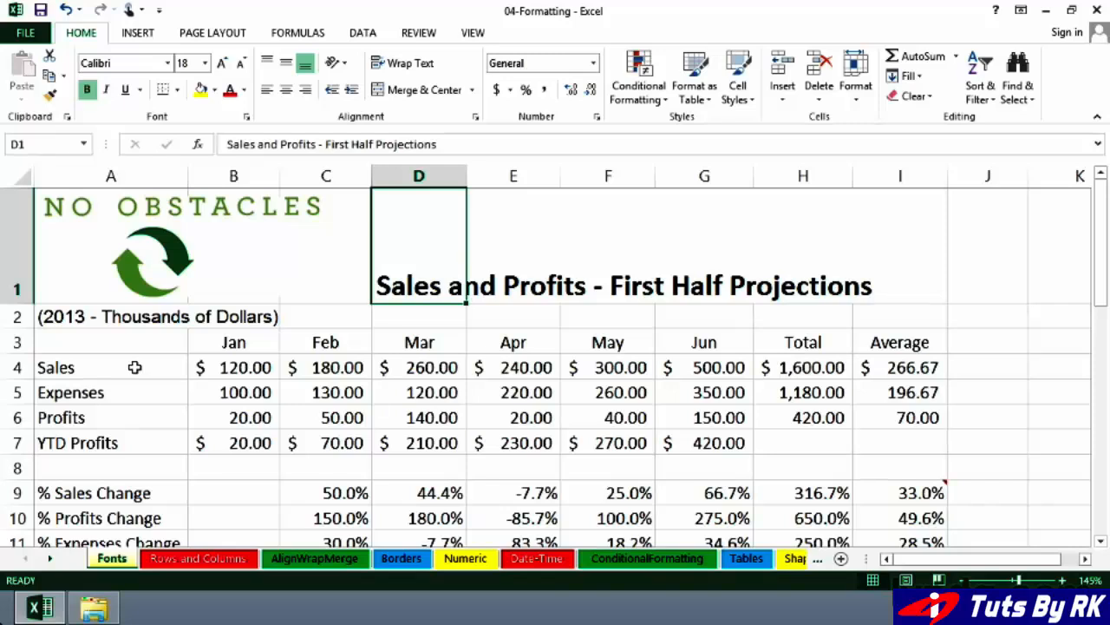
# Step: Make the column headings in B3:I3 12 point and bold
pyautogui.moveTo(236, 342); pyautogui.dragTo(870, 344)
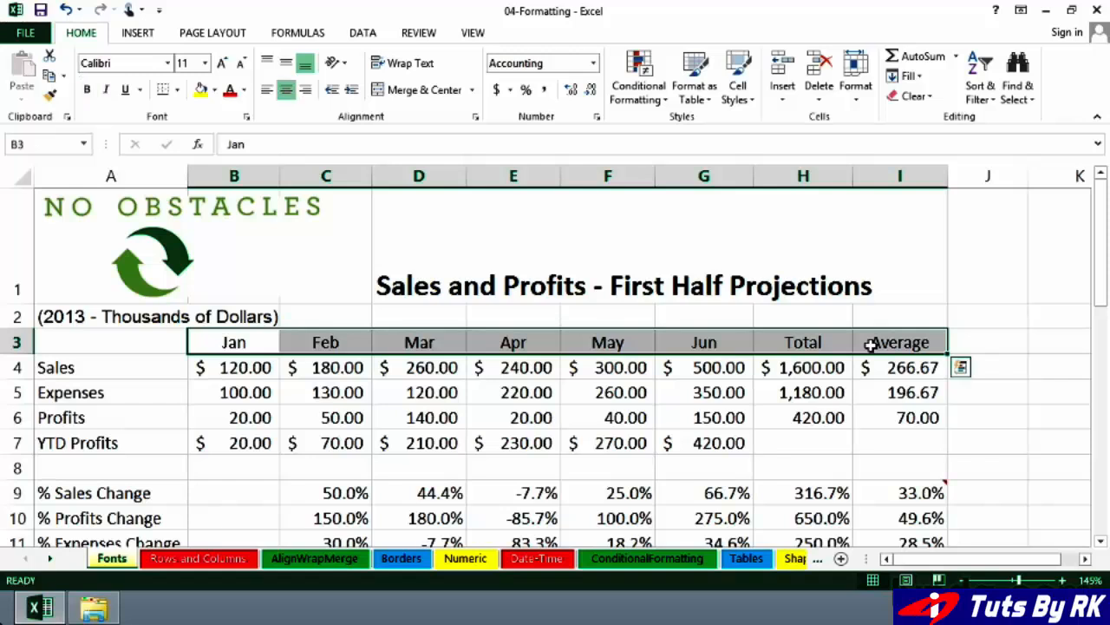
pyautogui.rightClick(871, 344)
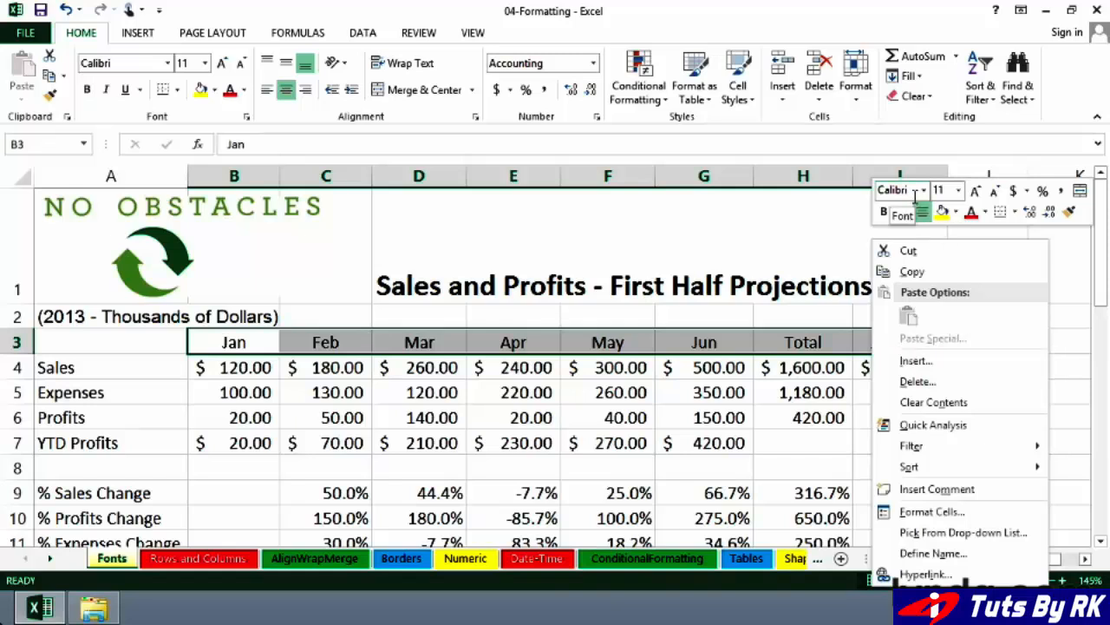
pyautogui.click(959, 191)
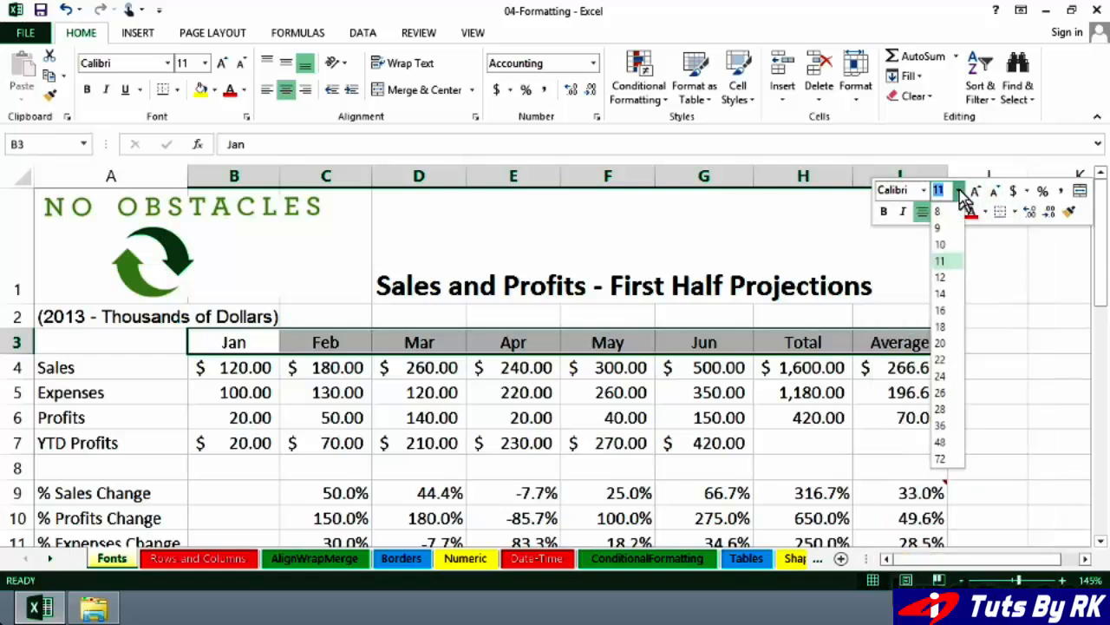
pyautogui.click(947, 277)
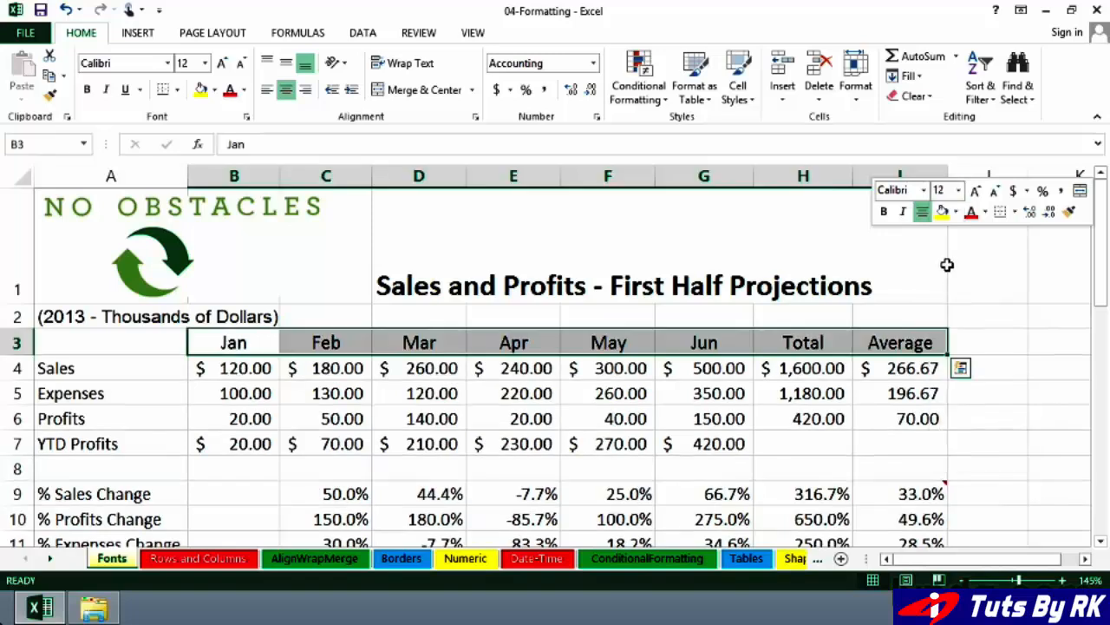
pyautogui.click(883, 214)
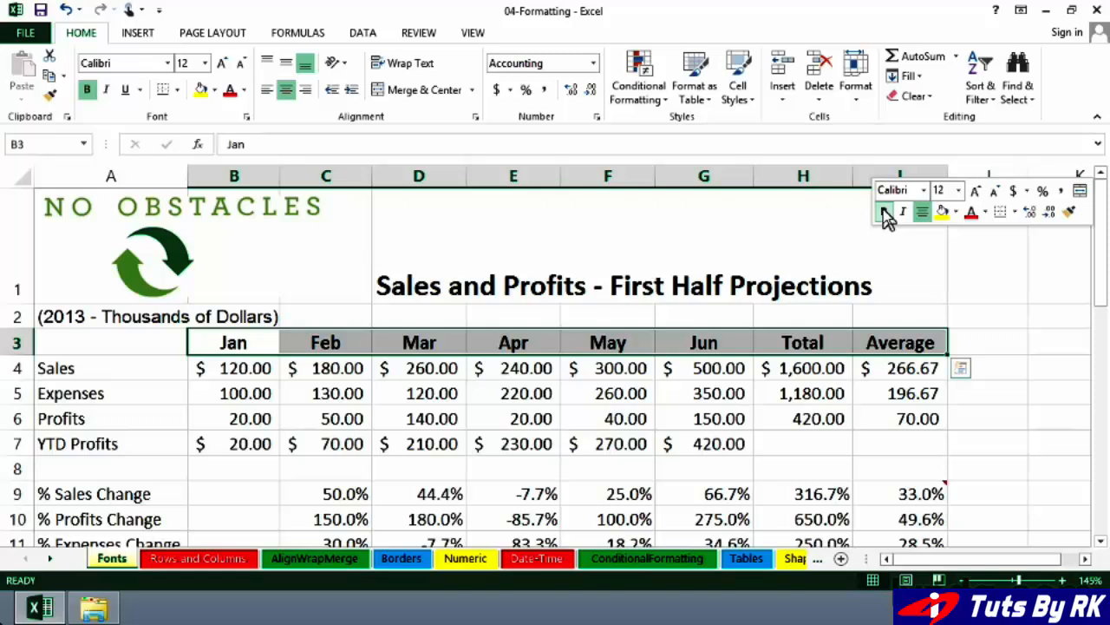
# Step: Bold the row labels Sales through YTD Profits in A4:A7
pyautogui.click(83, 368)
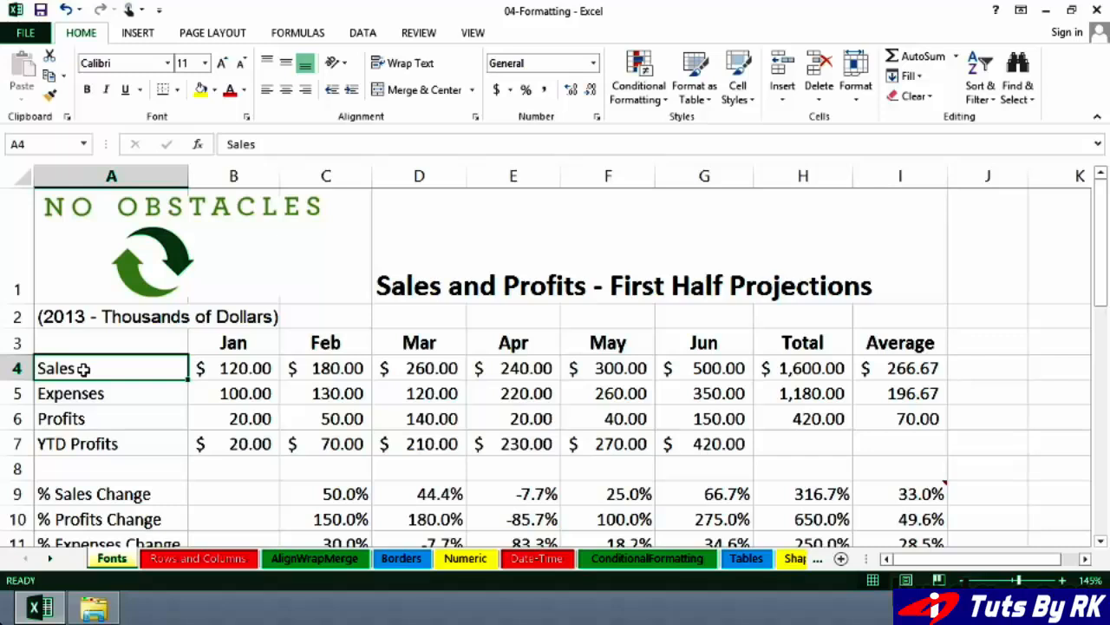
pyautogui.moveTo(82, 369); pyautogui.dragTo(86, 438)
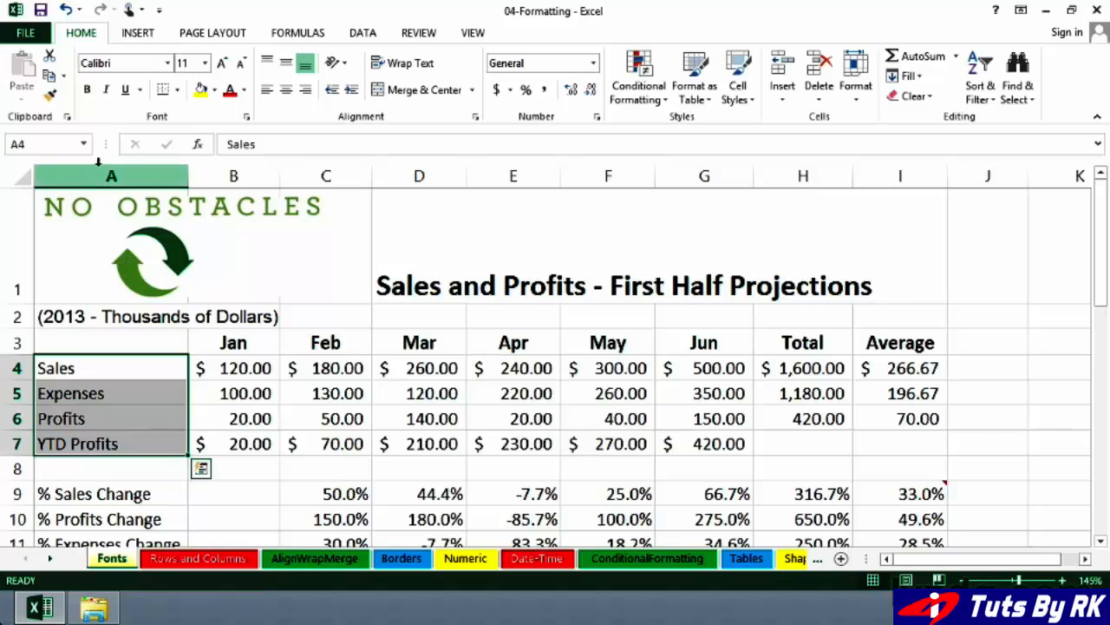
pyautogui.click(86, 91)
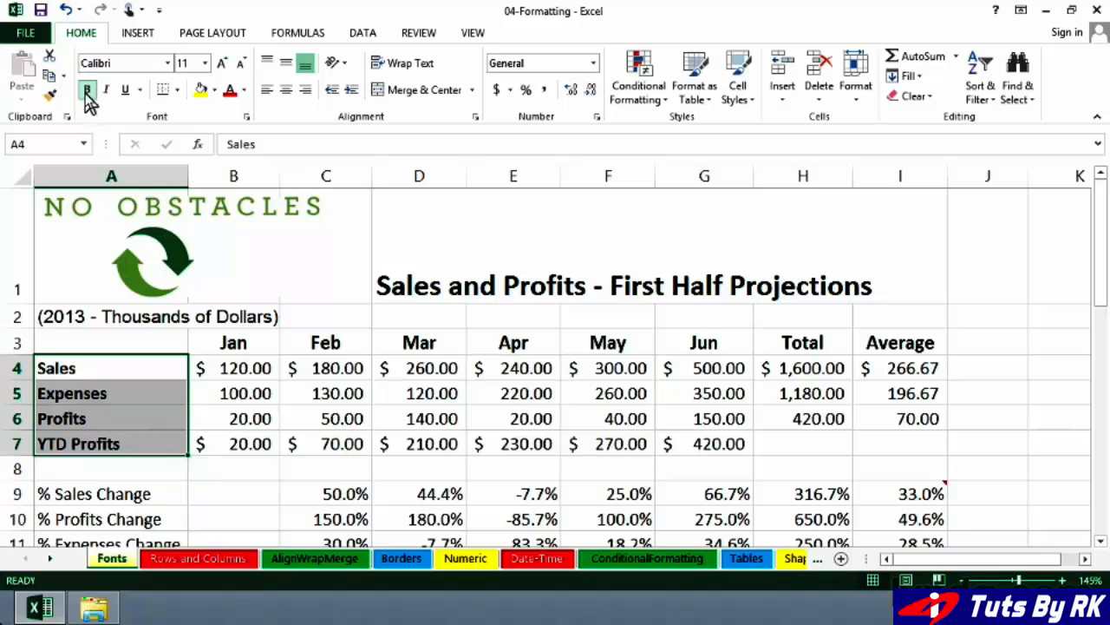
# Step: Bold the Sales values across B4:I4
pyautogui.moveTo(239, 368); pyautogui.dragTo(871, 368)
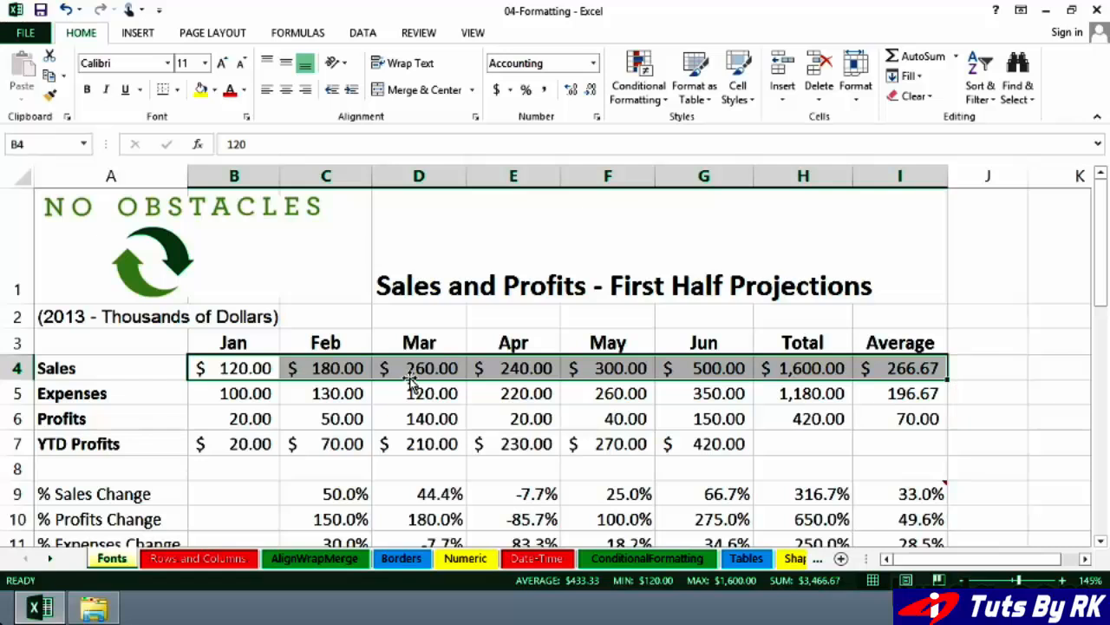
pyautogui.click(88, 91)
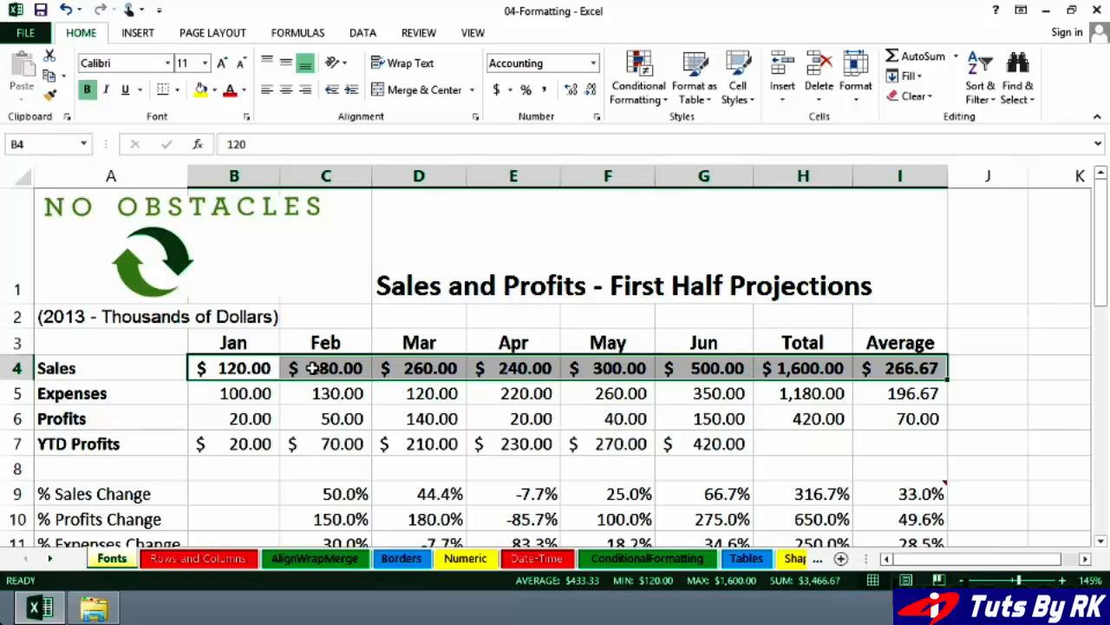
# Step: Scroll down and inspect the e=mc2 and H2O cells in B17 and B18
pyautogui.scroll(-1, 346, 392)
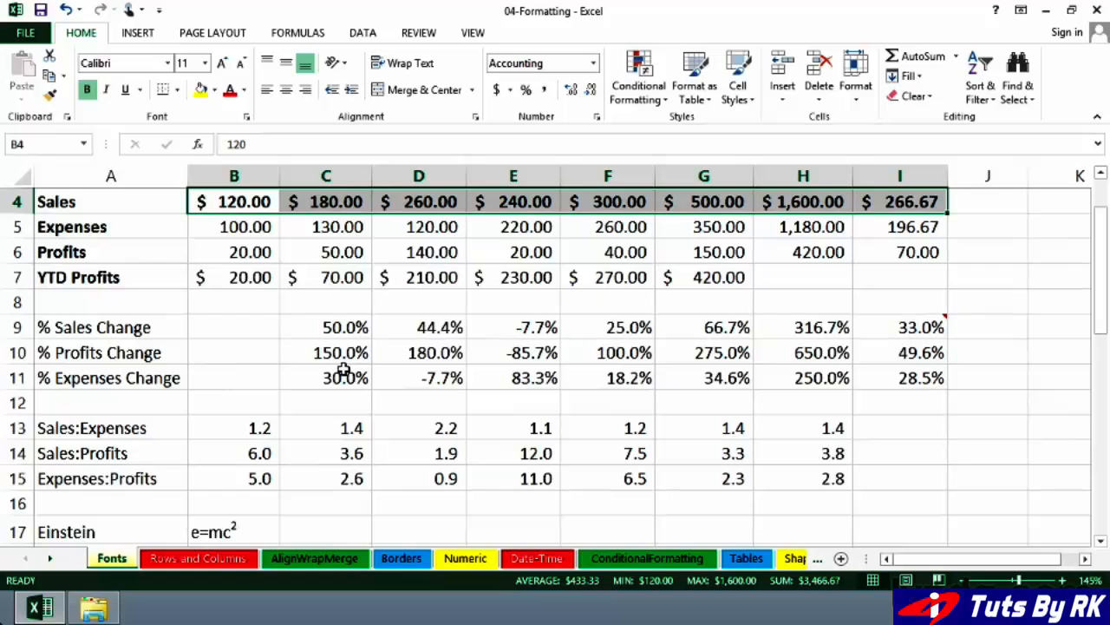
pyautogui.scroll(-3, 343, 368)
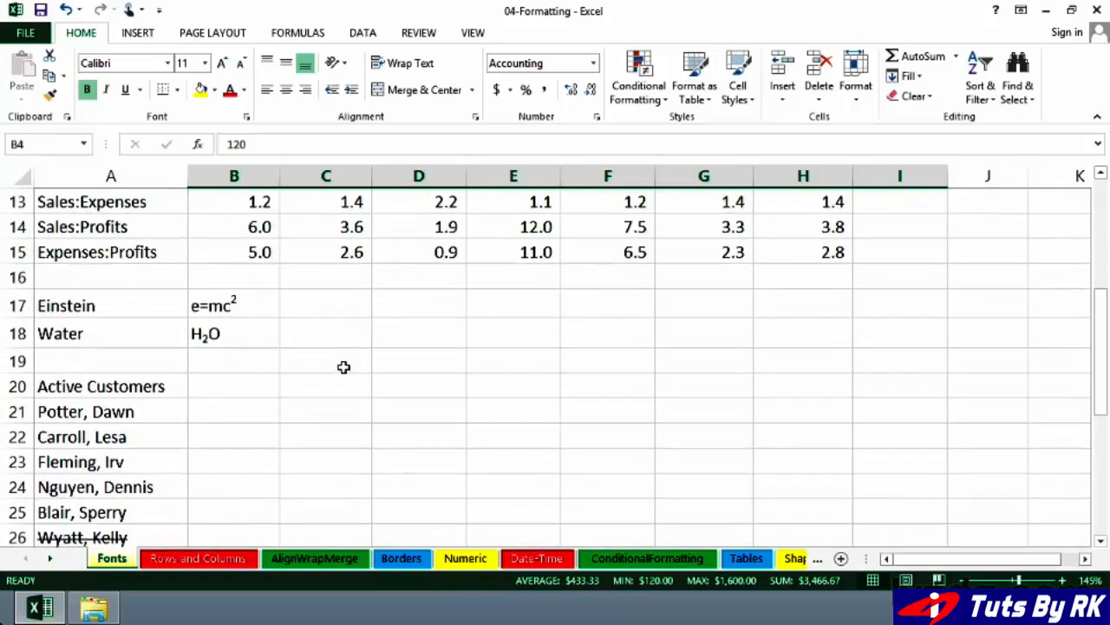
pyautogui.click(246, 305)
pyautogui.click(253, 333)
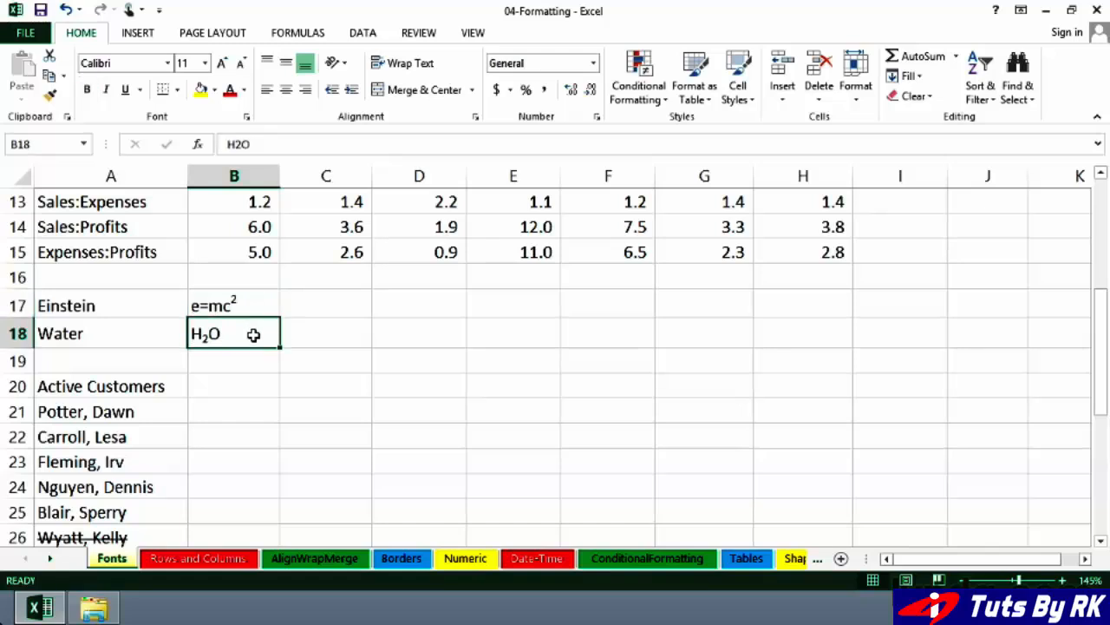
pyautogui.click(245, 305)
pyautogui.click(248, 323)
pyautogui.click(248, 305)
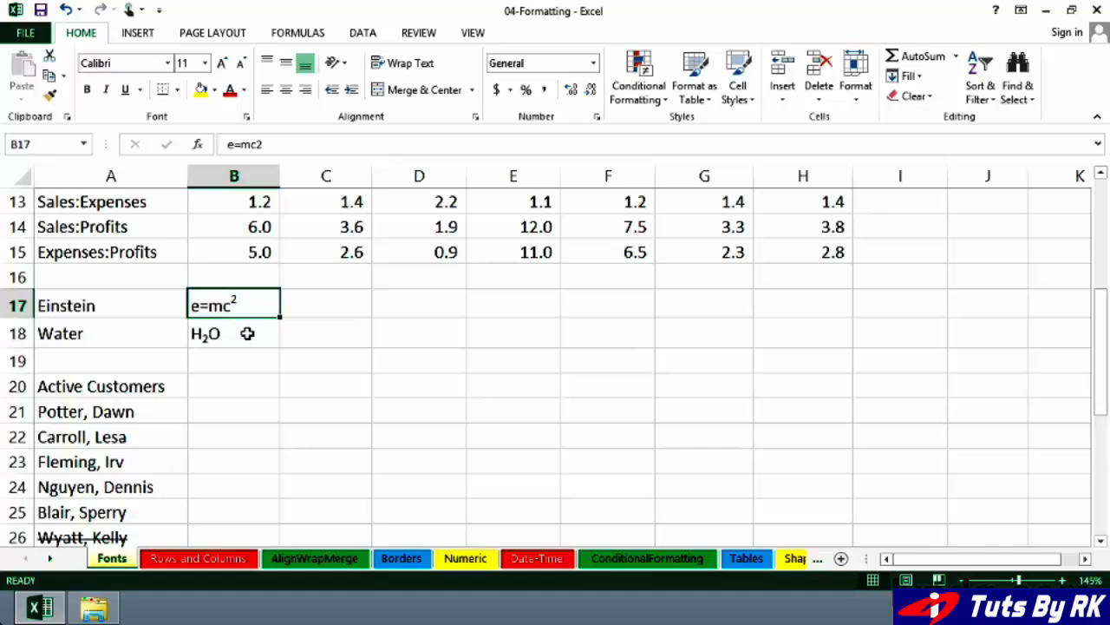
pyautogui.click(247, 333)
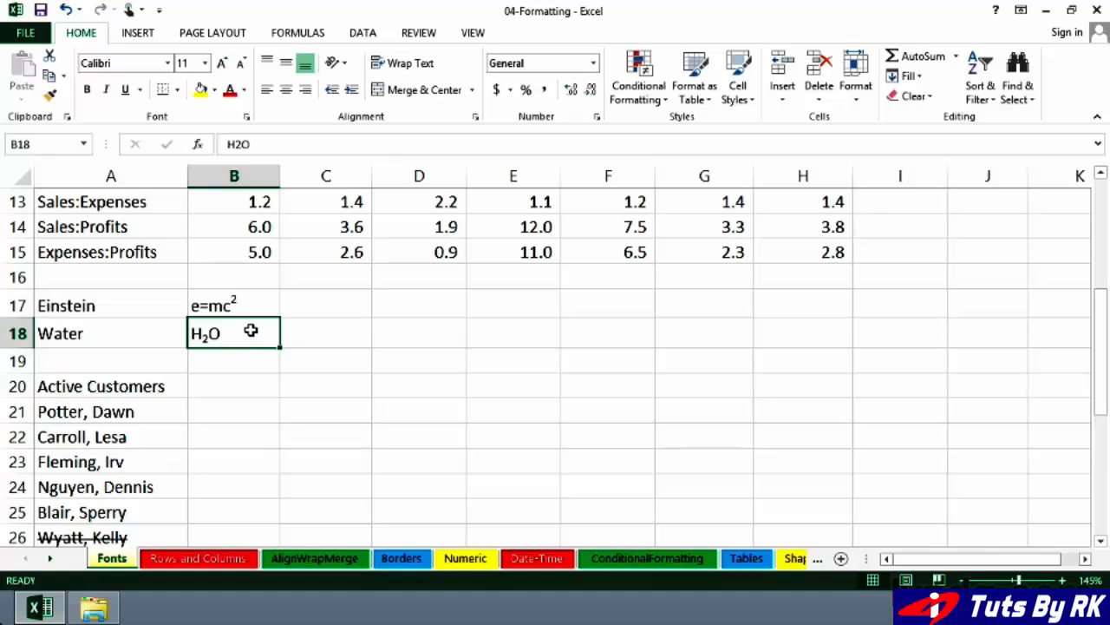
# Step: Open the Format Cells font settings for the H2O cell B18 and close them with OK
pyautogui.click(247, 117)
pyautogui.rightClick(251, 334)
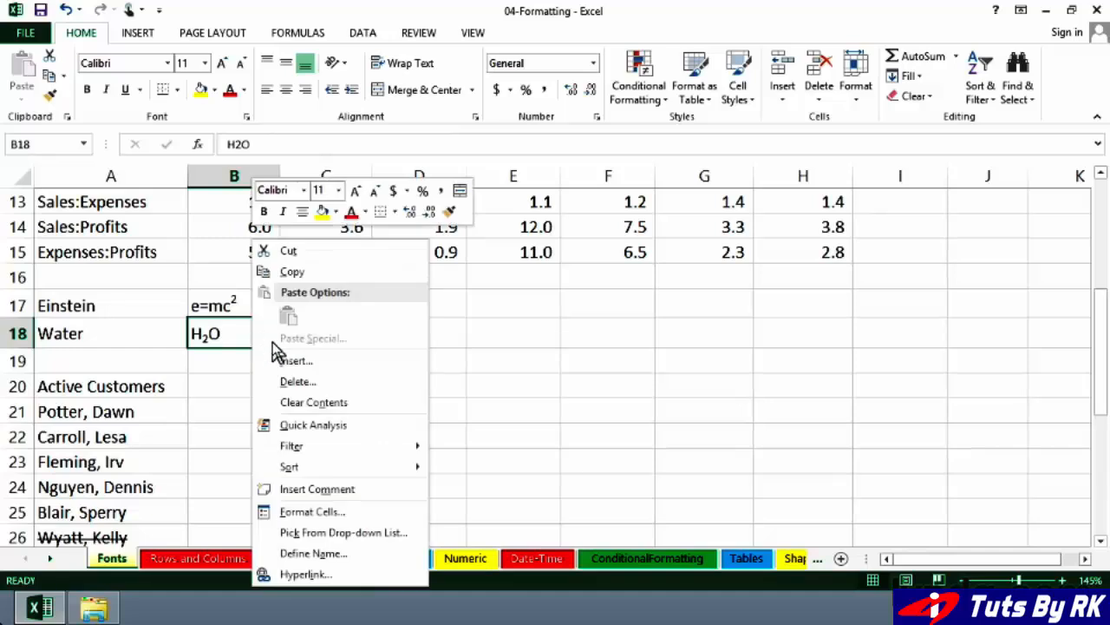
pyautogui.click(314, 512)
pyautogui.moveTo(405, 204); pyautogui.dragTo(611, 174)
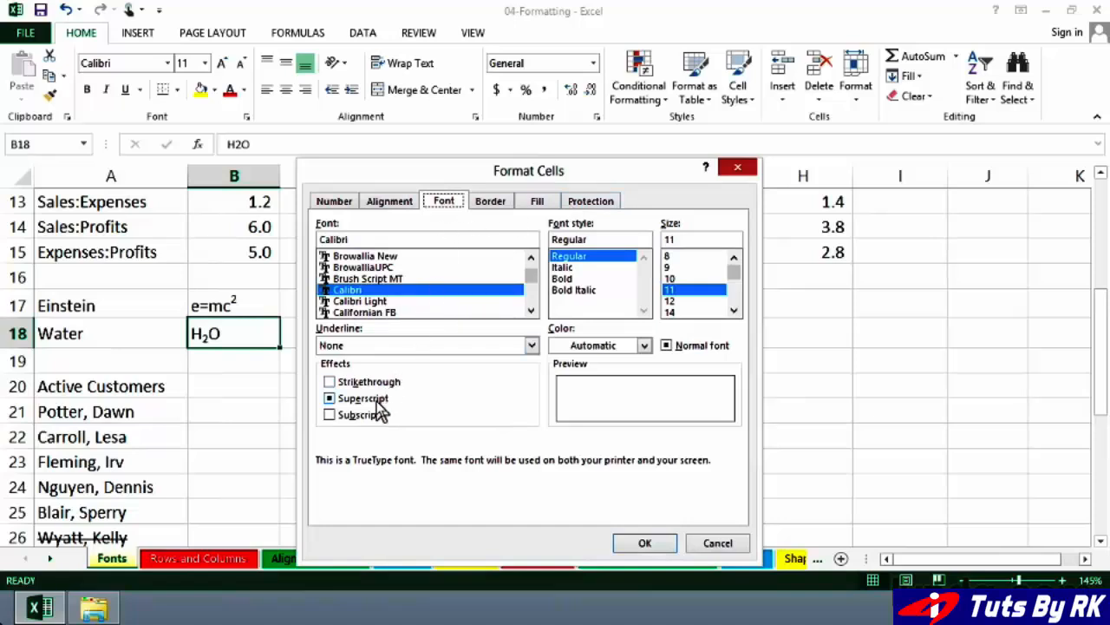
pyautogui.click(647, 544)
# Step: Enter H2O into cell C18
pyautogui.click(324, 334)
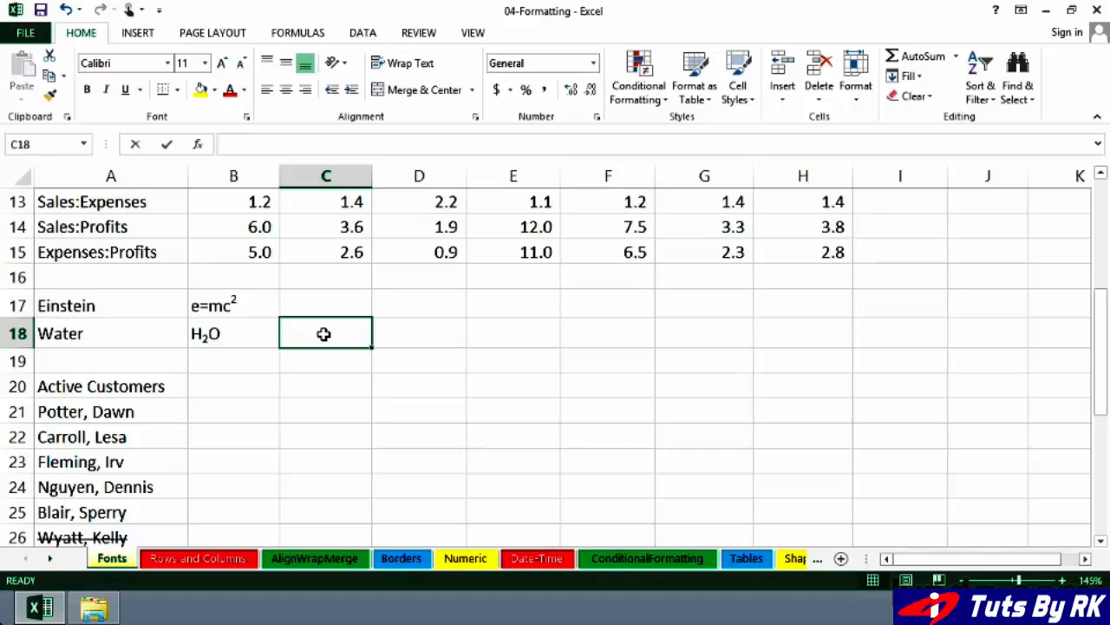
pyautogui.write('H2O')
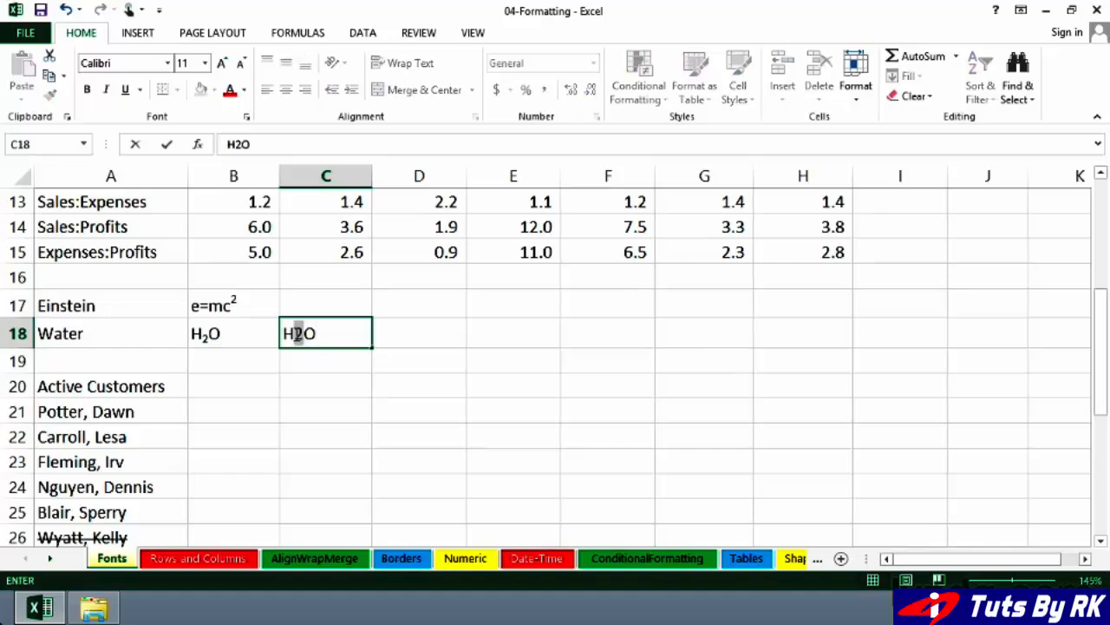
# Step: Format the 2 in C18's H2O as subscript through the Format Cells font effects
pyautogui.moveTo(294, 334); pyautogui.dragTo(302, 334)
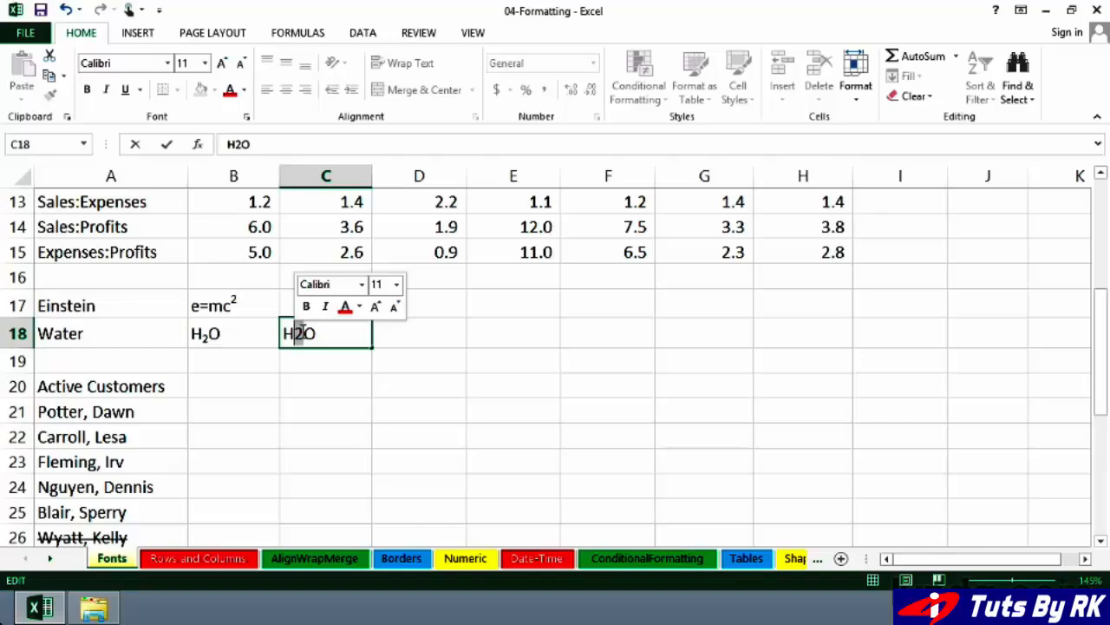
pyautogui.click(246, 120)
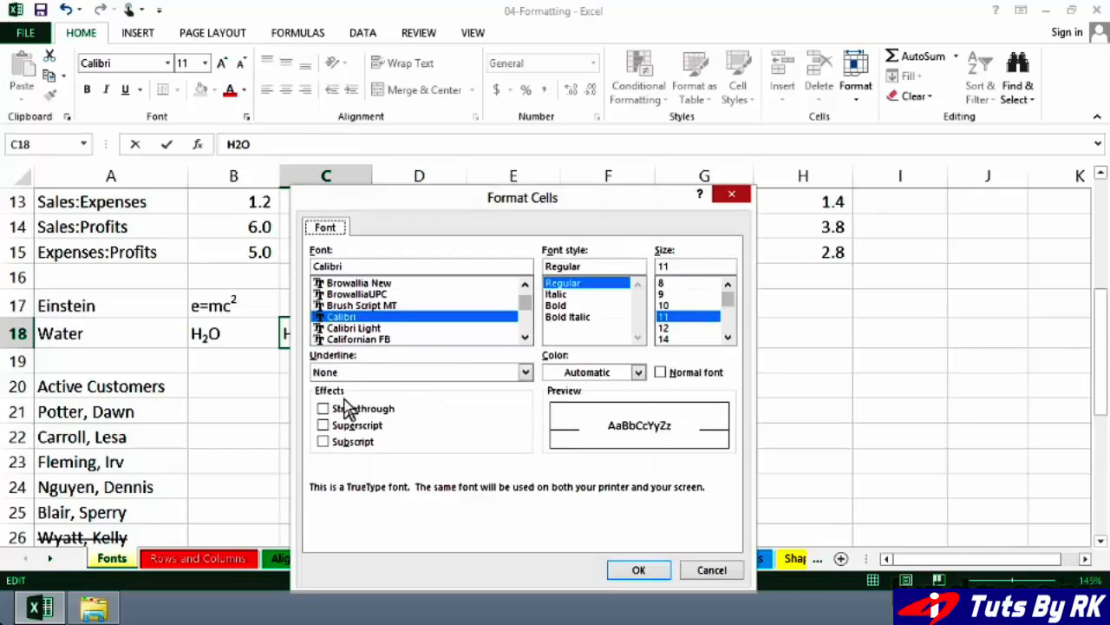
pyautogui.moveTo(424, 212); pyautogui.dragTo(471, 212)
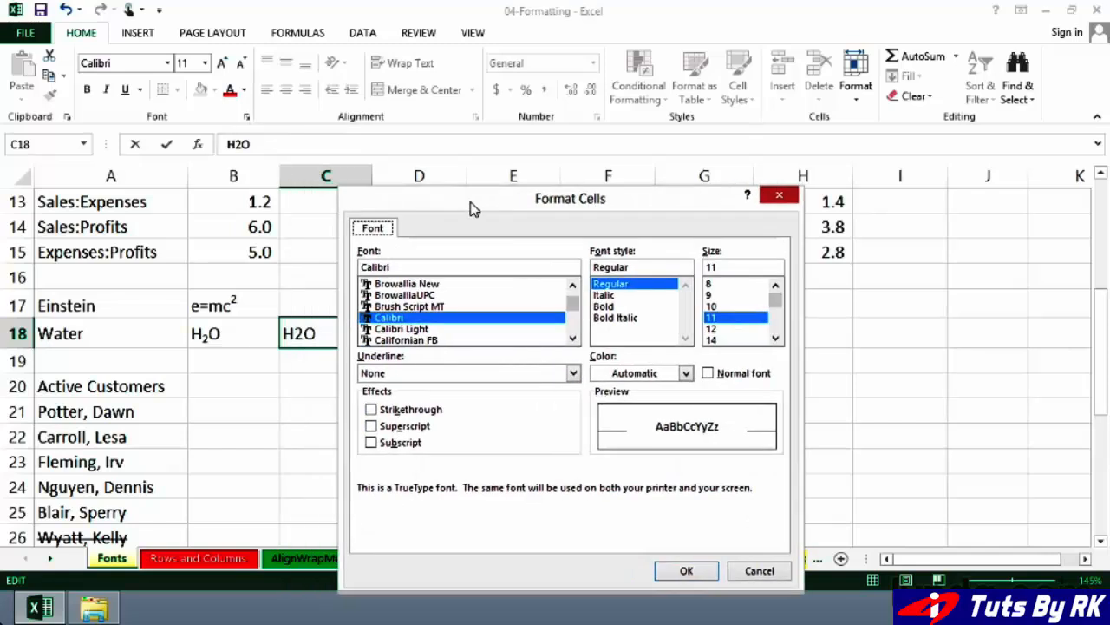
pyautogui.click(372, 443)
pyautogui.click(674, 571)
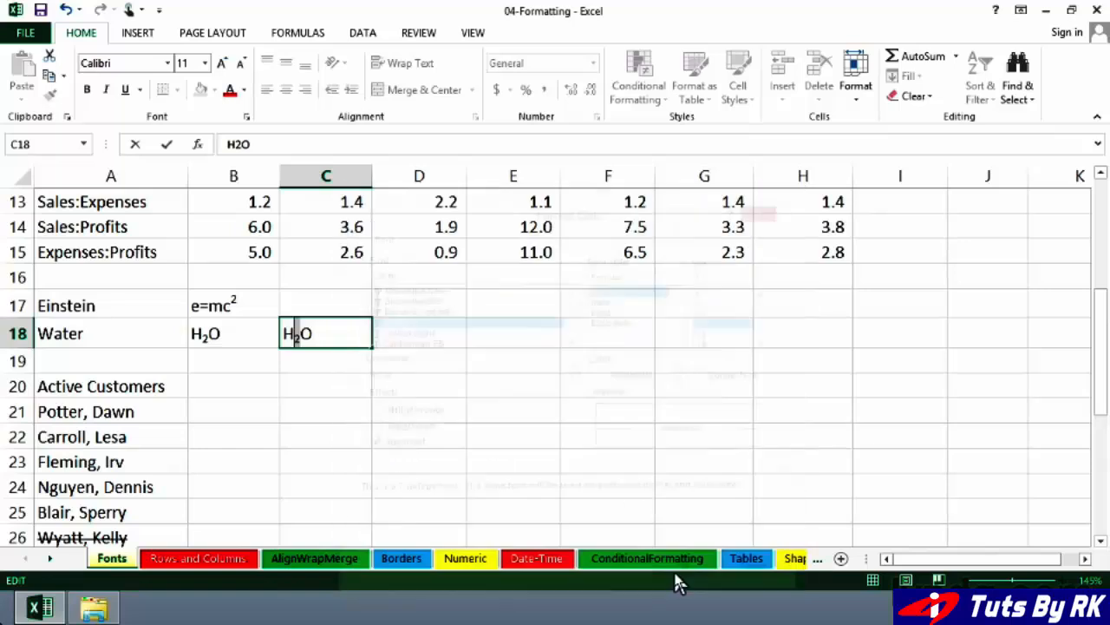
pyautogui.click(408, 330)
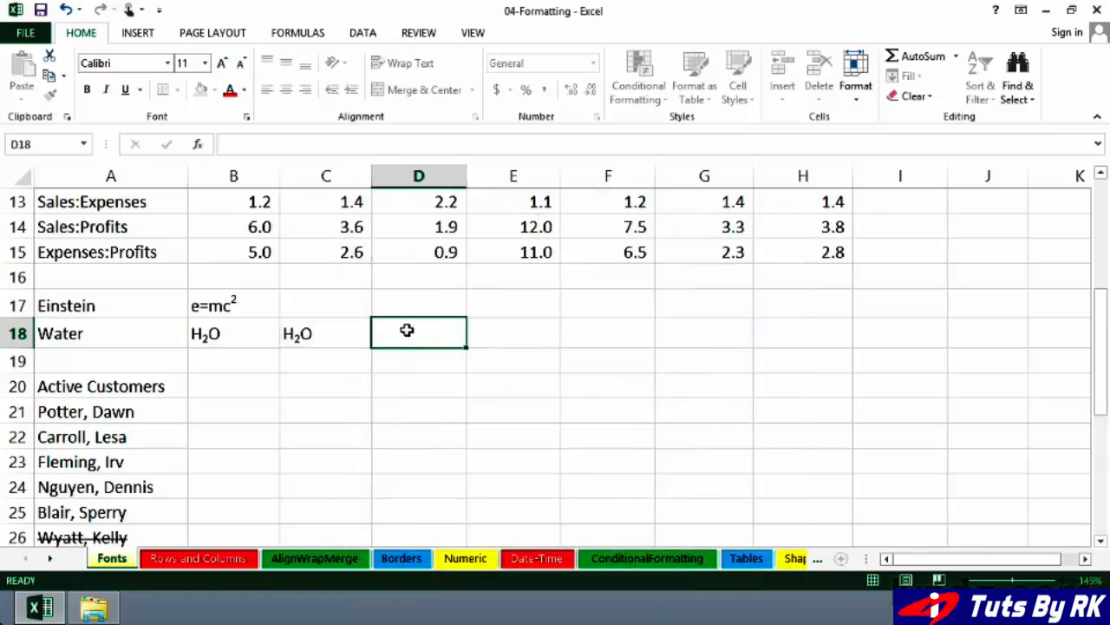
# Step: Apply strikethrough to the customer names in A21:A22 through Format Cells
pyautogui.scroll(-1, 409, 376)
pyautogui.scroll(-1, 410, 377)
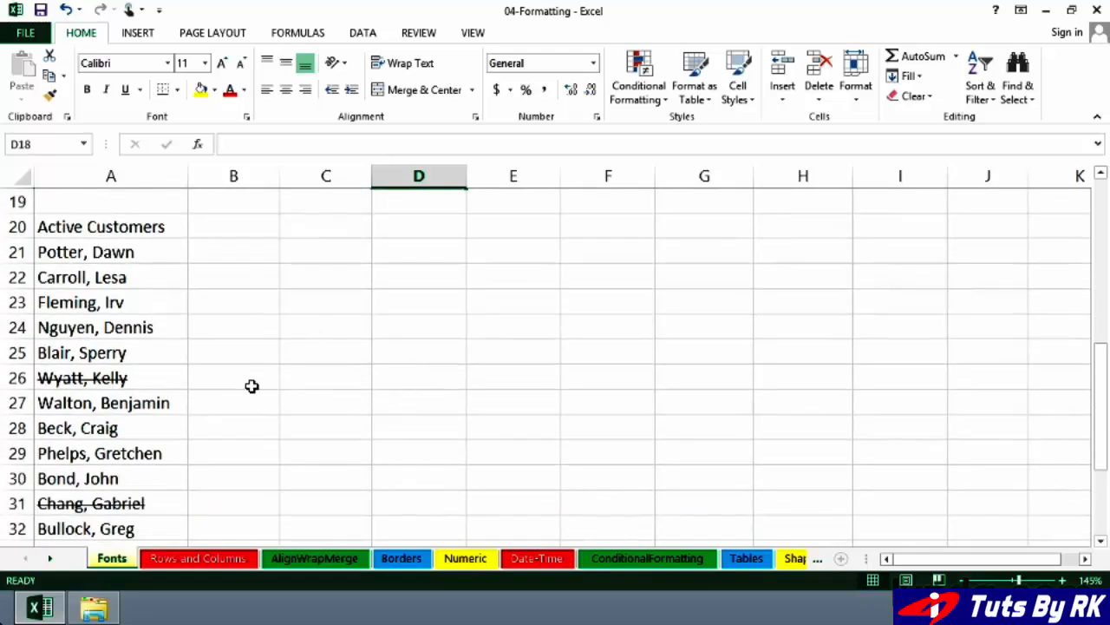
pyautogui.click(134, 379)
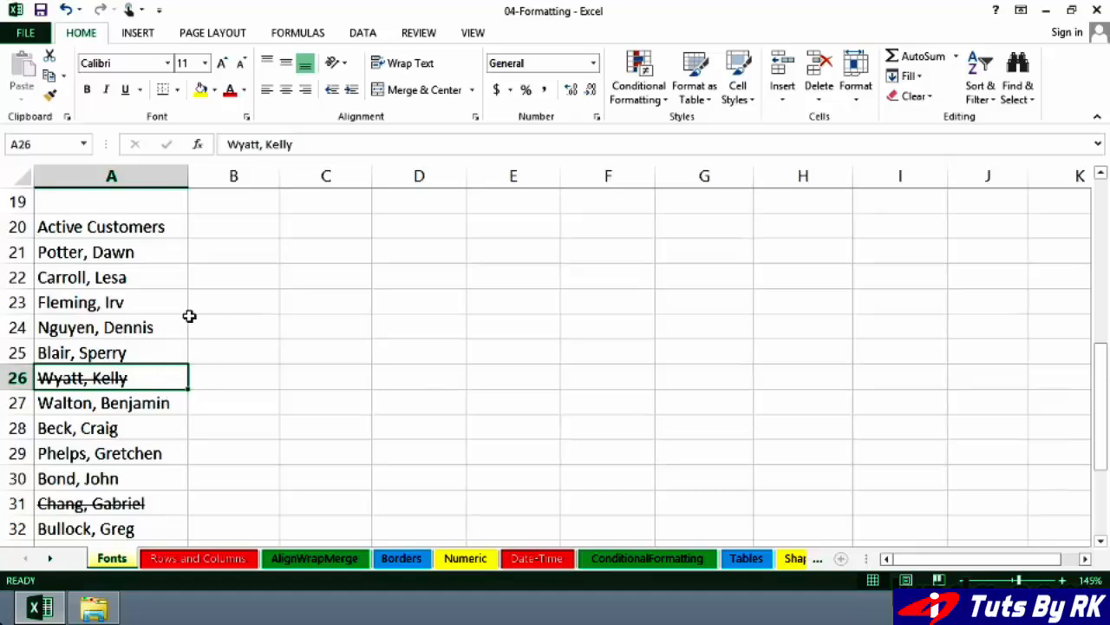
pyautogui.moveTo(149, 256); pyautogui.dragTo(151, 273)
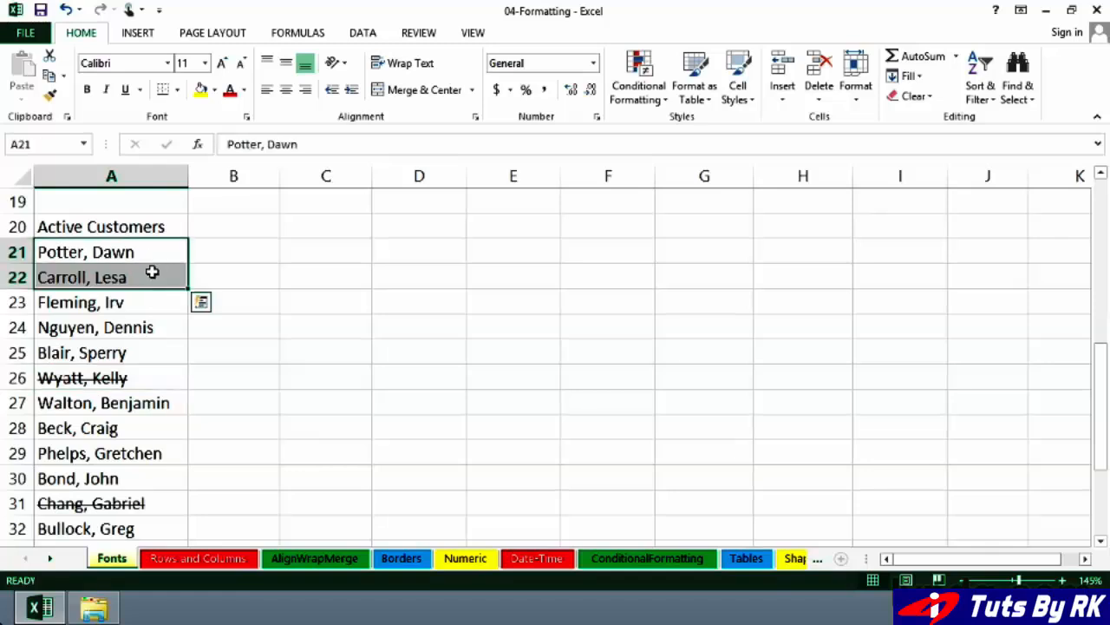
pyautogui.rightClick(152, 272)
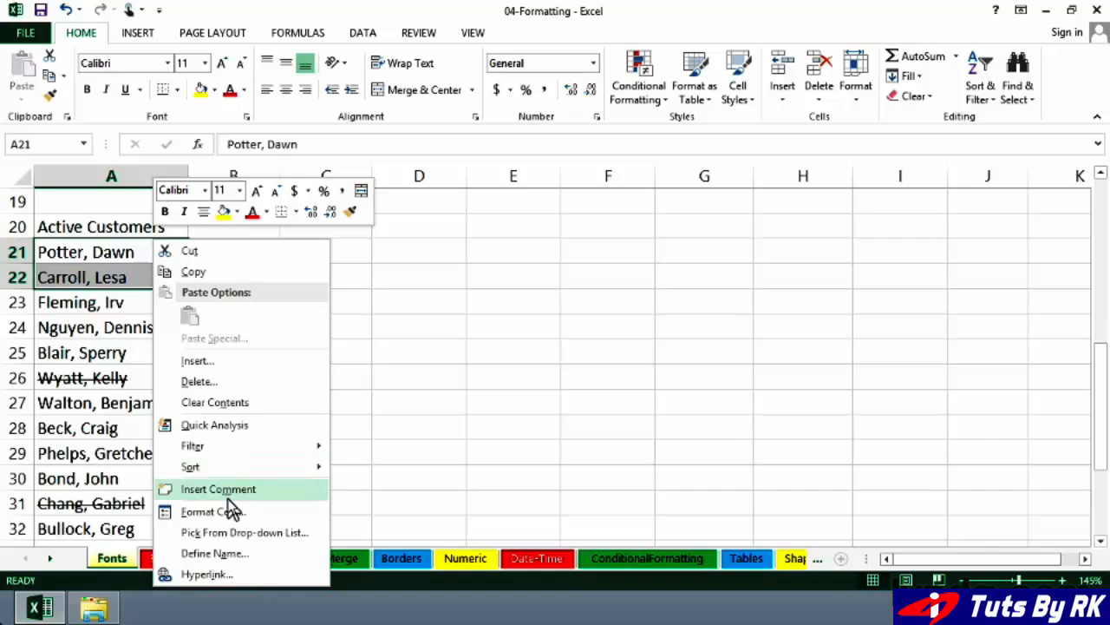
pyautogui.click(231, 512)
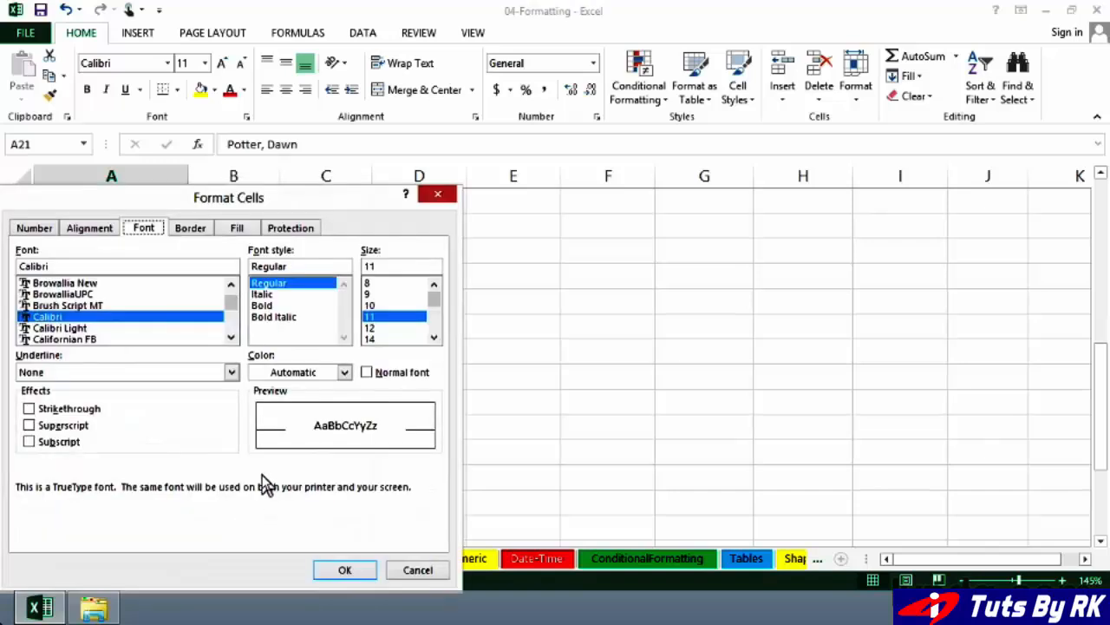
pyautogui.moveTo(320, 206); pyautogui.dragTo(548, 168)
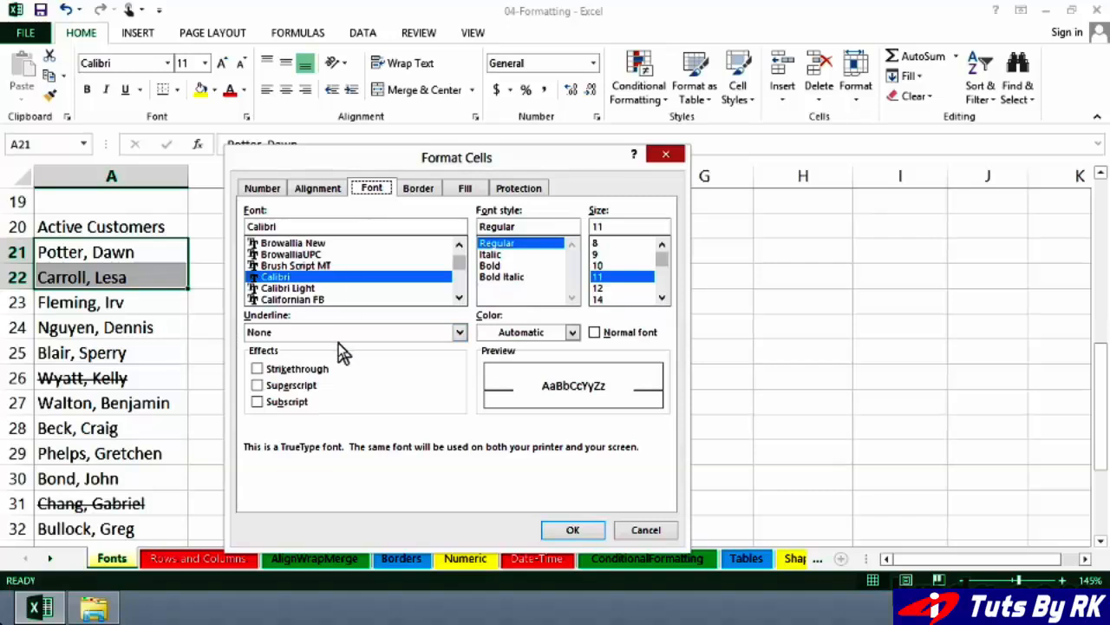
pyautogui.click(258, 369)
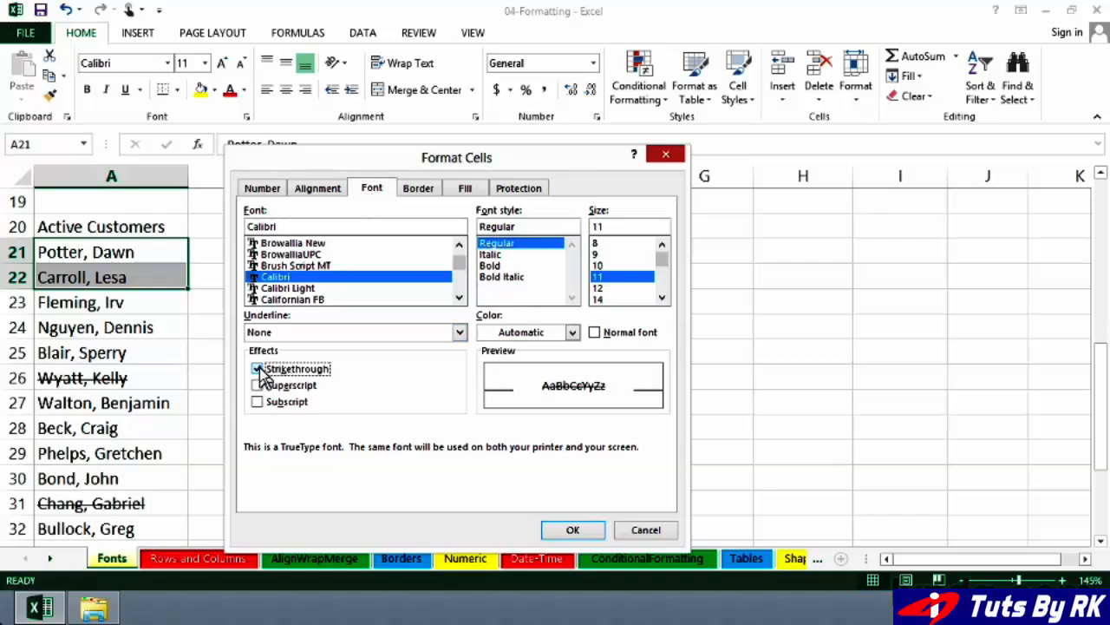
pyautogui.click(587, 536)
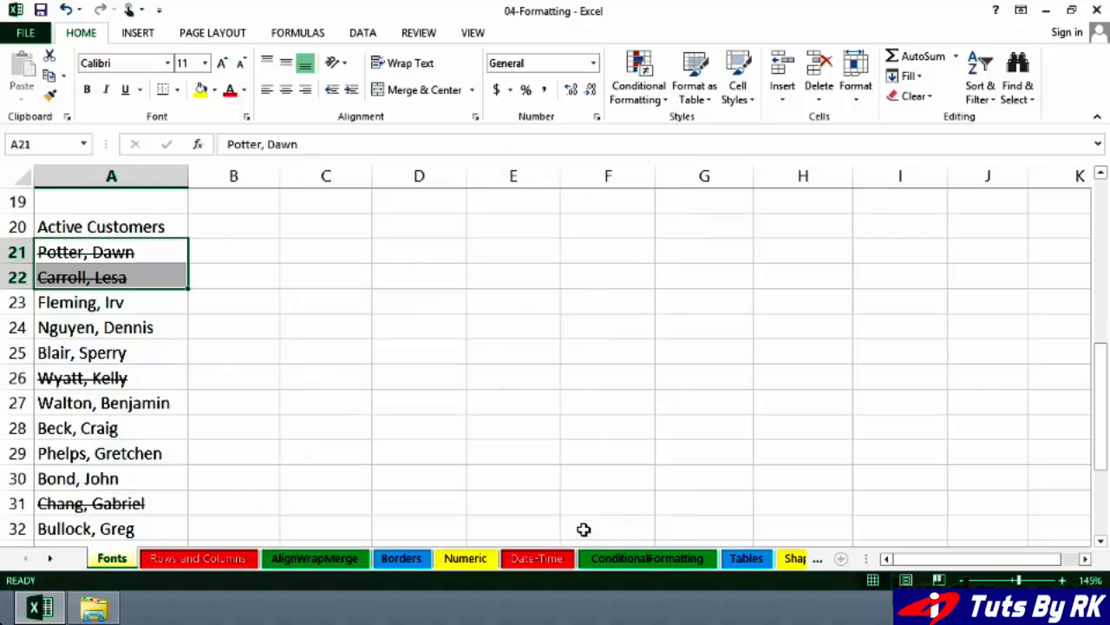
pyautogui.scroll(3, 497, 431)
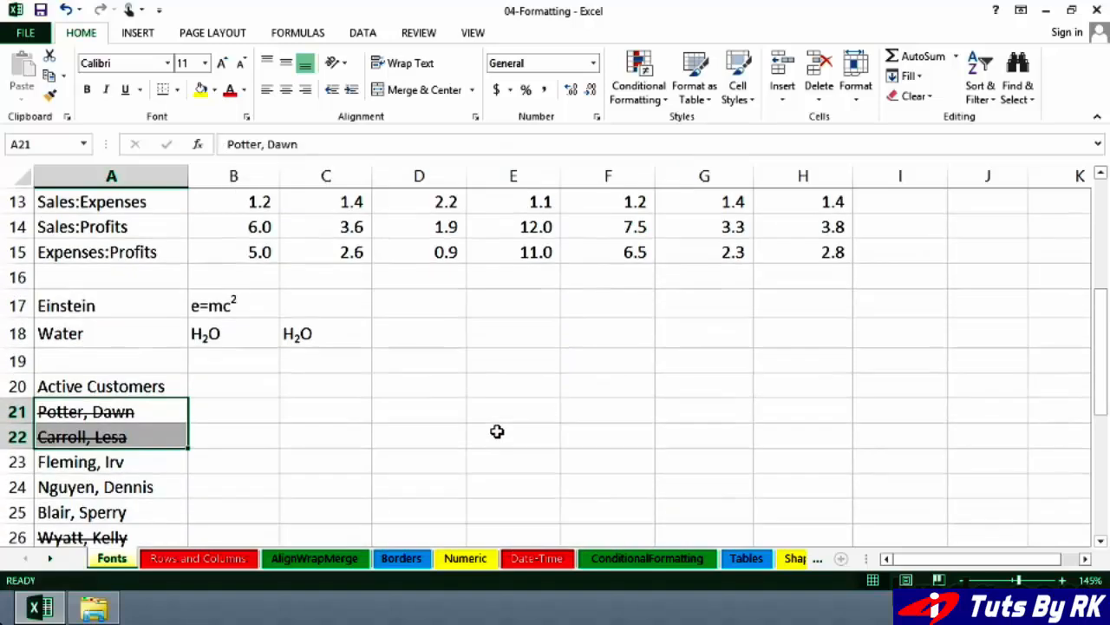
pyautogui.scroll(3, 497, 431)
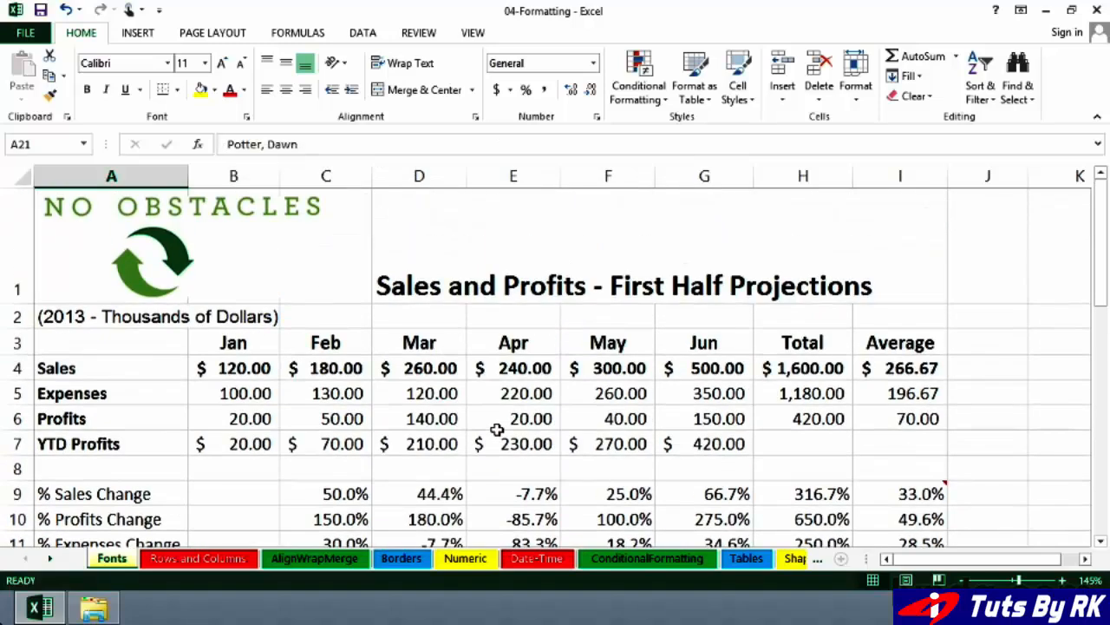